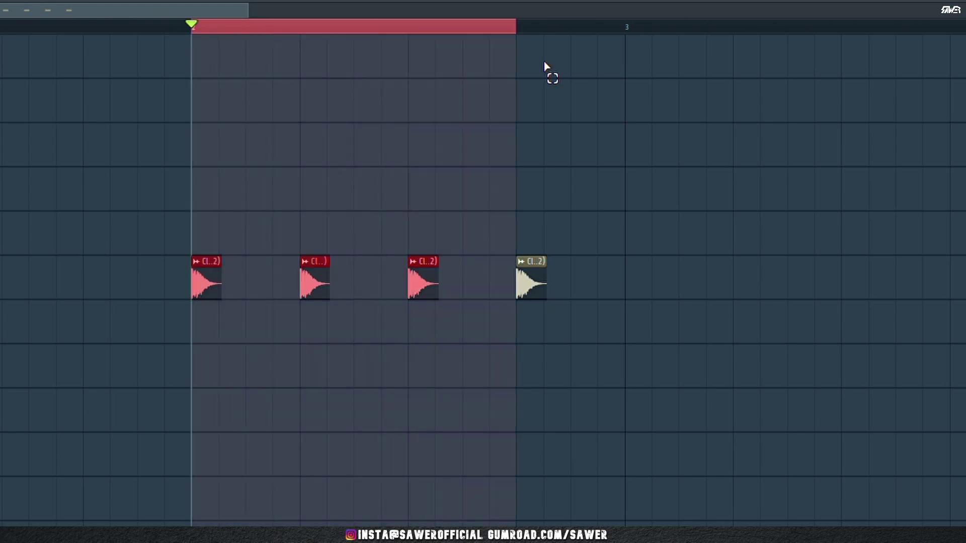
Select the row of four drum clips in the playlist
drag(670, 253, 139, 319)
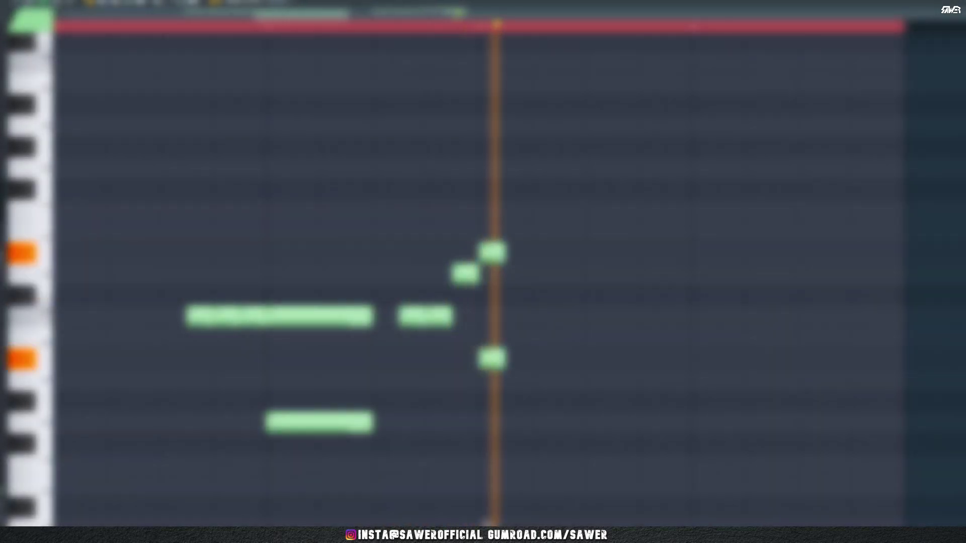
Delete the two stacked short notes at the end of the melody and audition the phrase from the third quarter of its first half
right_click(492, 358)
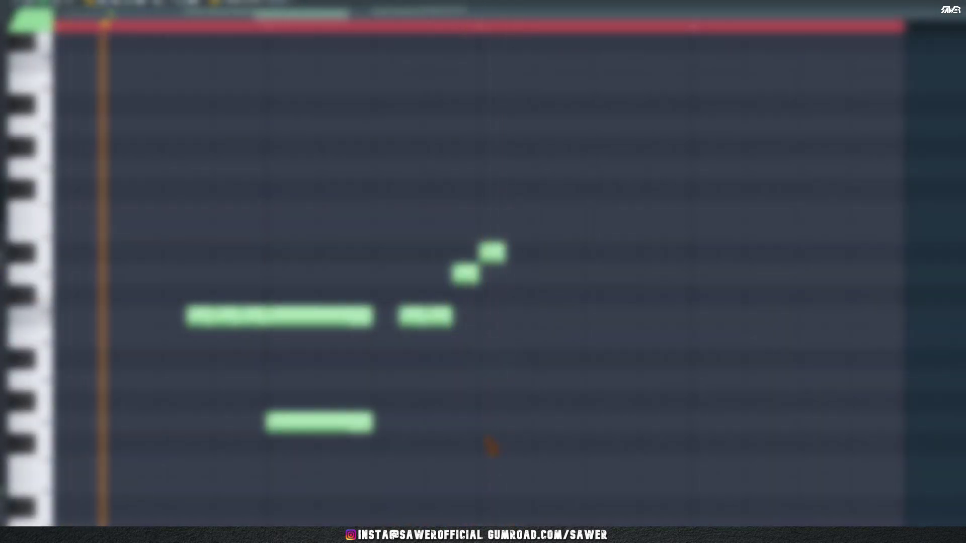
right_click(492, 252)
click(359, 26)
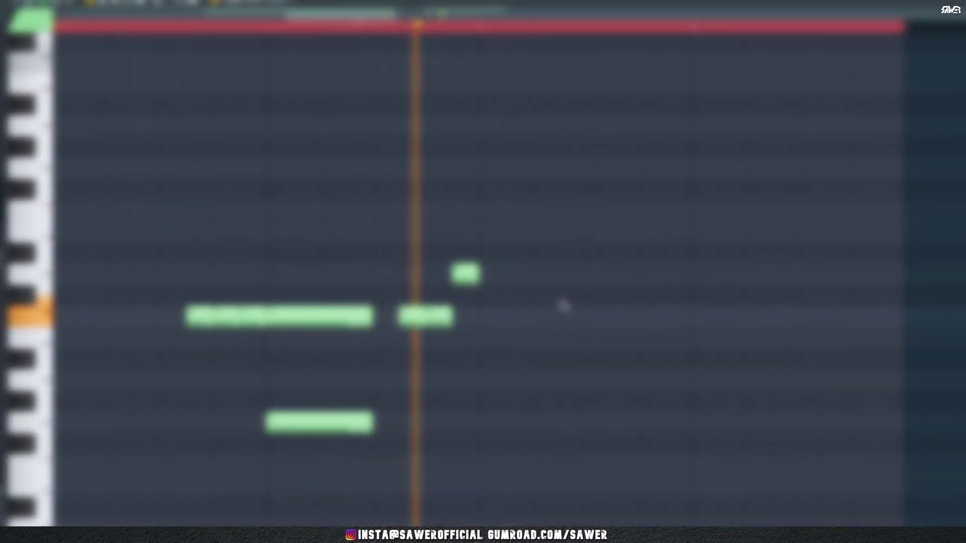
key(space)
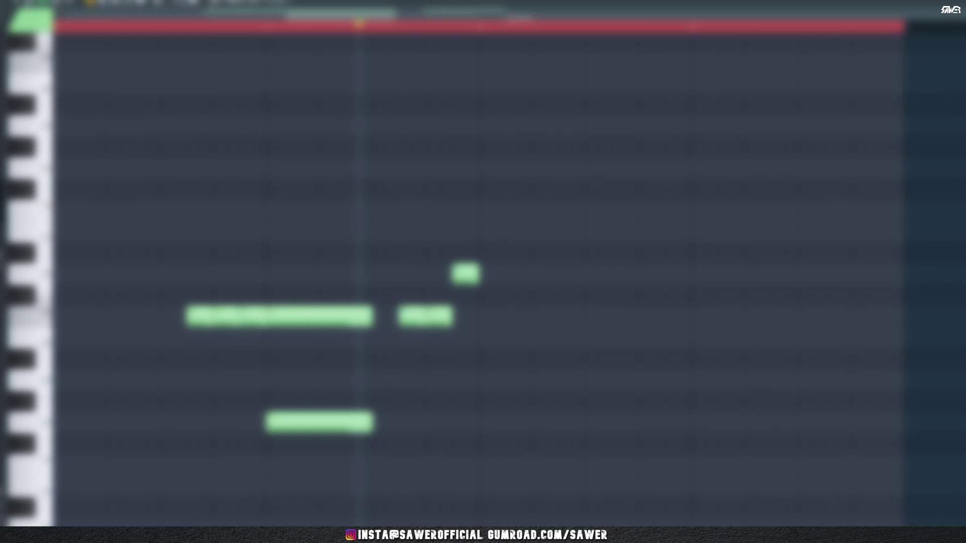
Audition the melody phrase again and briefly select its last high note, clearing the selection at the end
scroll(482, 276, down, 2)
key(space)
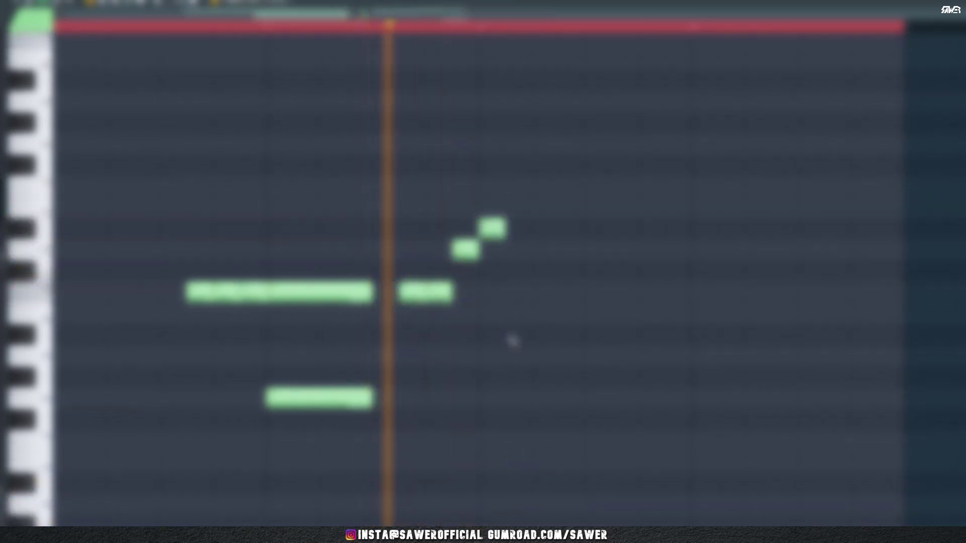
click(494, 228)
key(space)
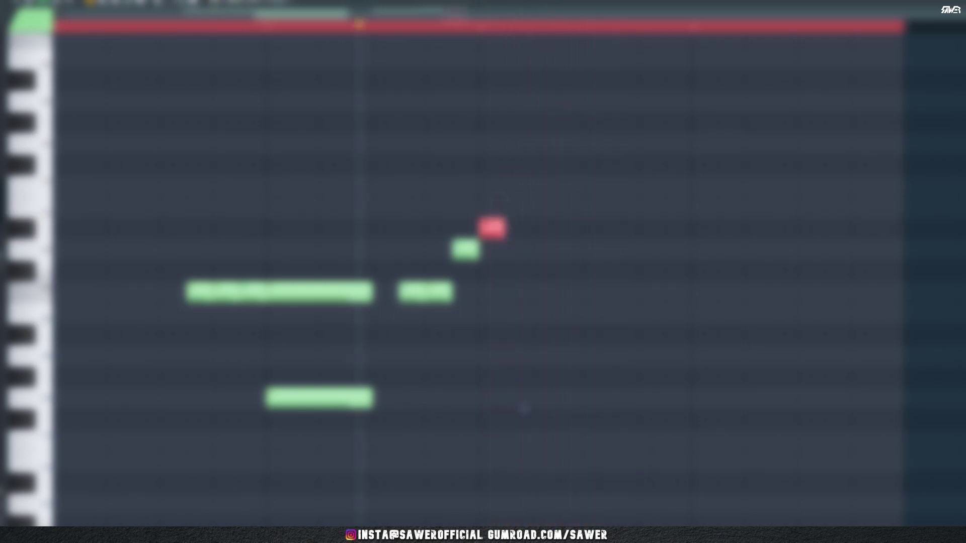
key(ctrl+d)
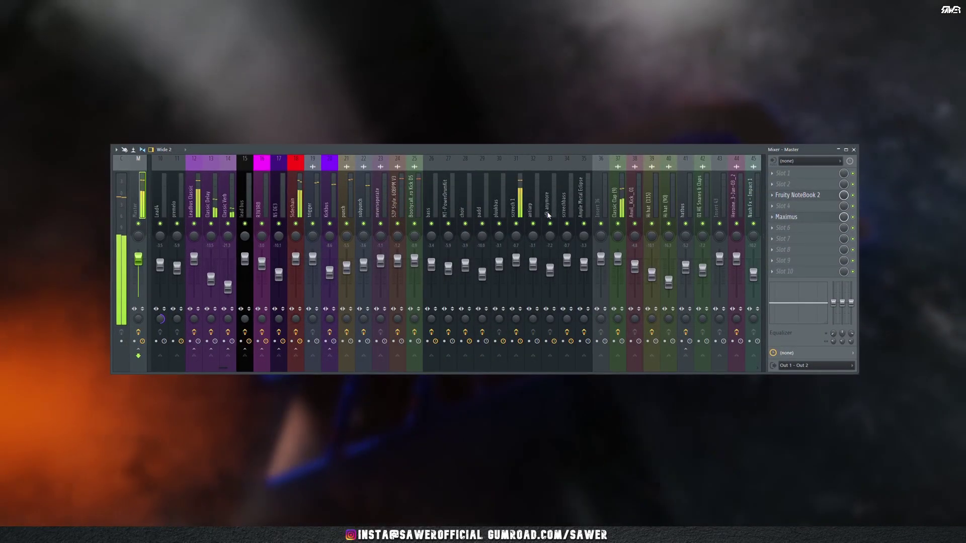
Inspect the Classic Clap and Bootycall Outro Kick mixer tracks, muting and unmuting the kick to compare
click(622, 251)
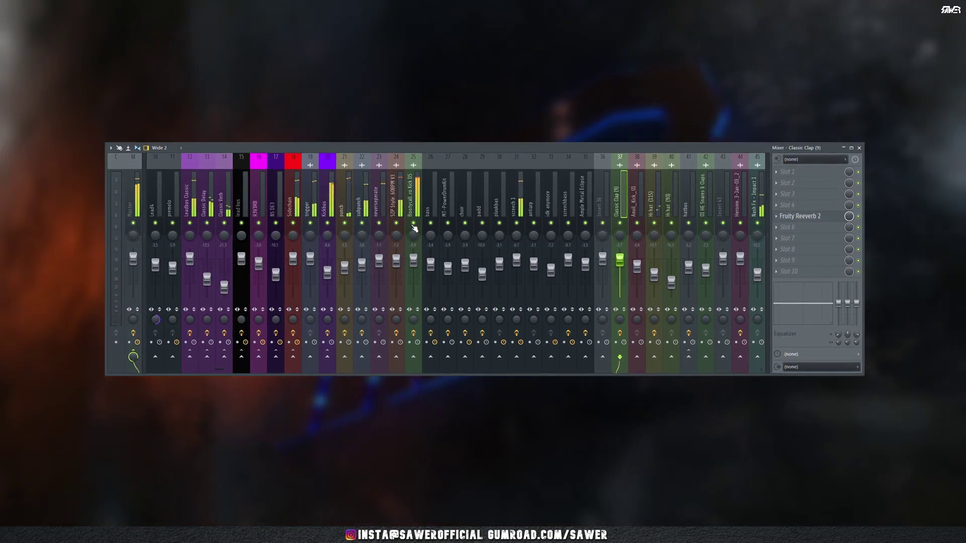
click(414, 223)
click(414, 223)
click(412, 258)
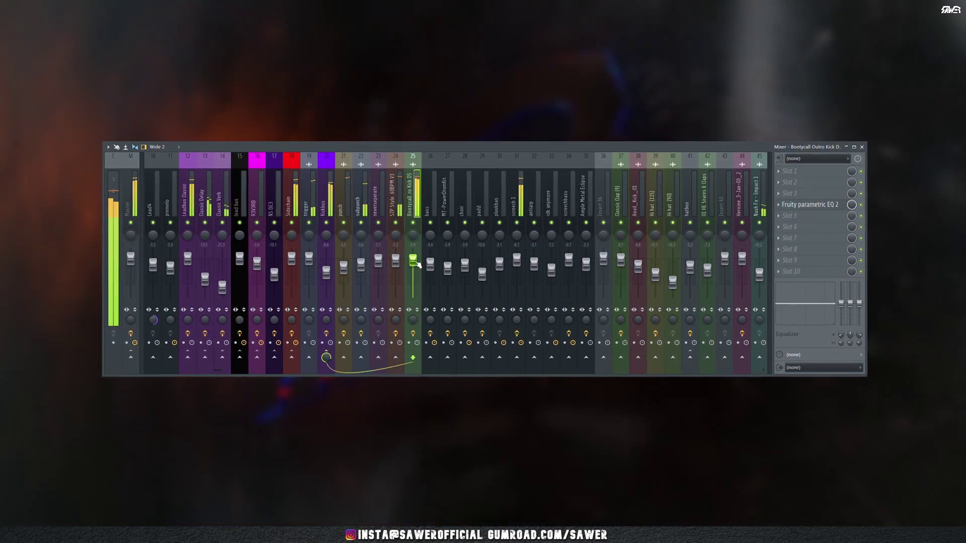
drag(412, 264, 413, 267)
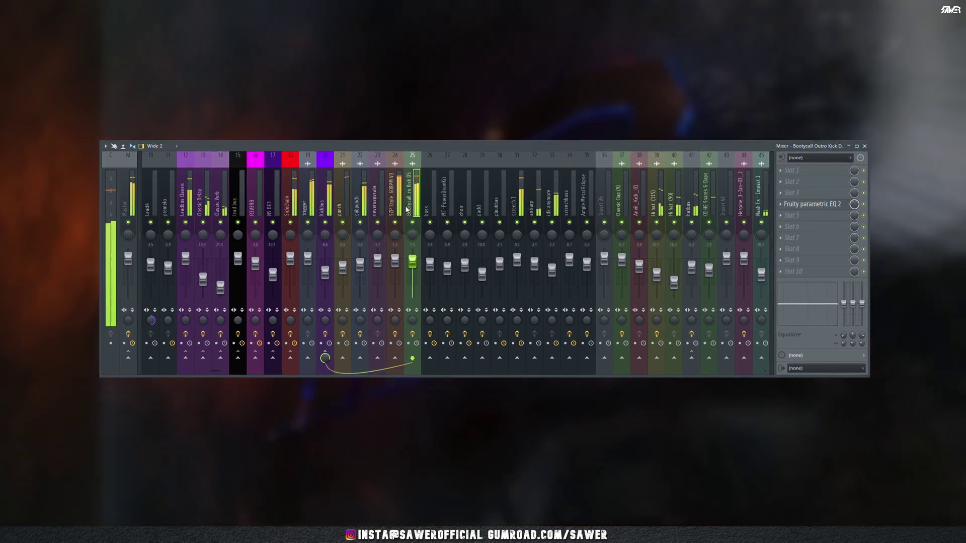
Inspect the levels of the Lead1, Lead2, Lead3 and premelo mixer tracks
scroll(394, 200, right, 5)
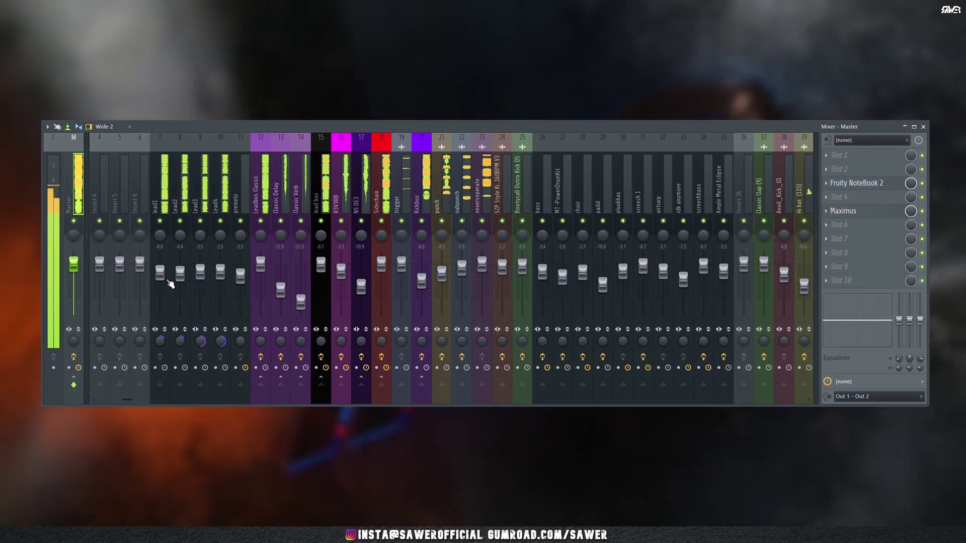
click(160, 276)
click(182, 274)
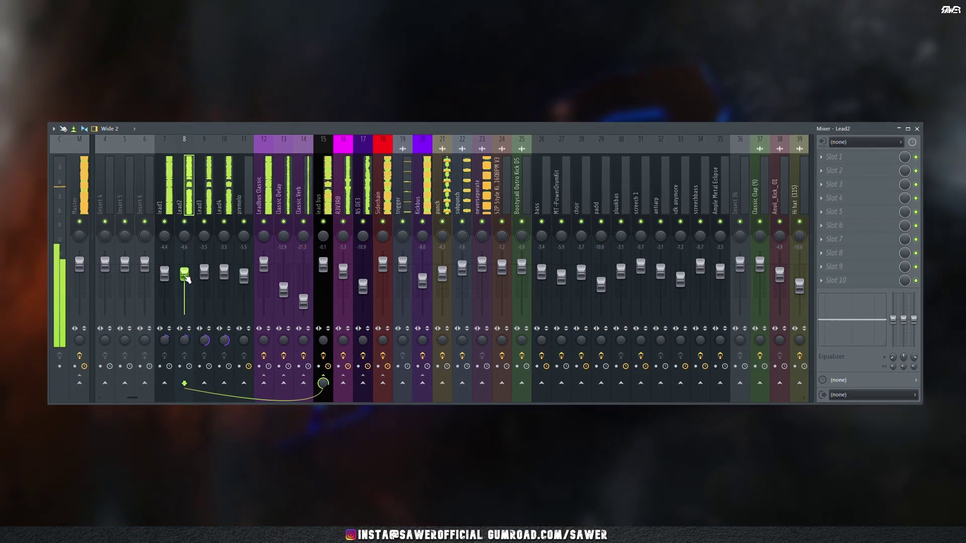
click(202, 272)
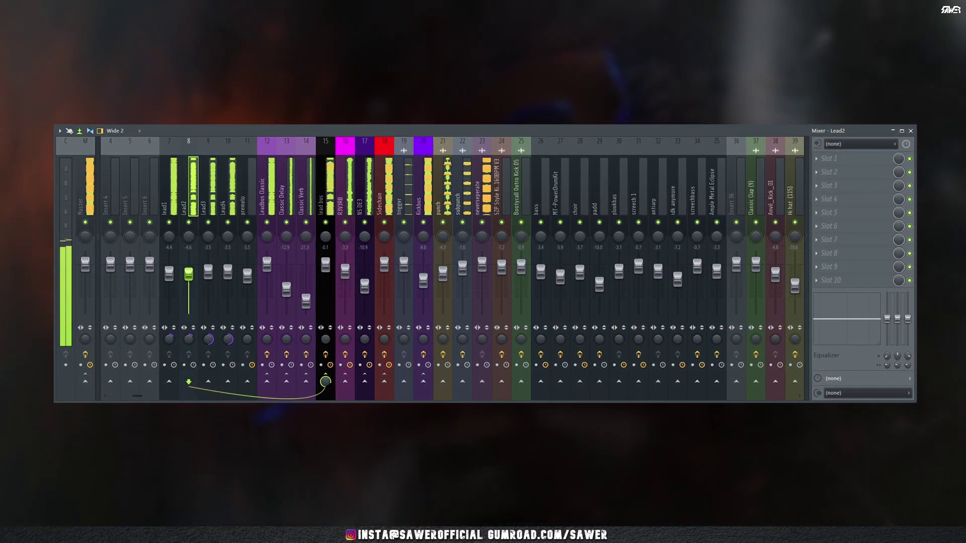
click(248, 274)
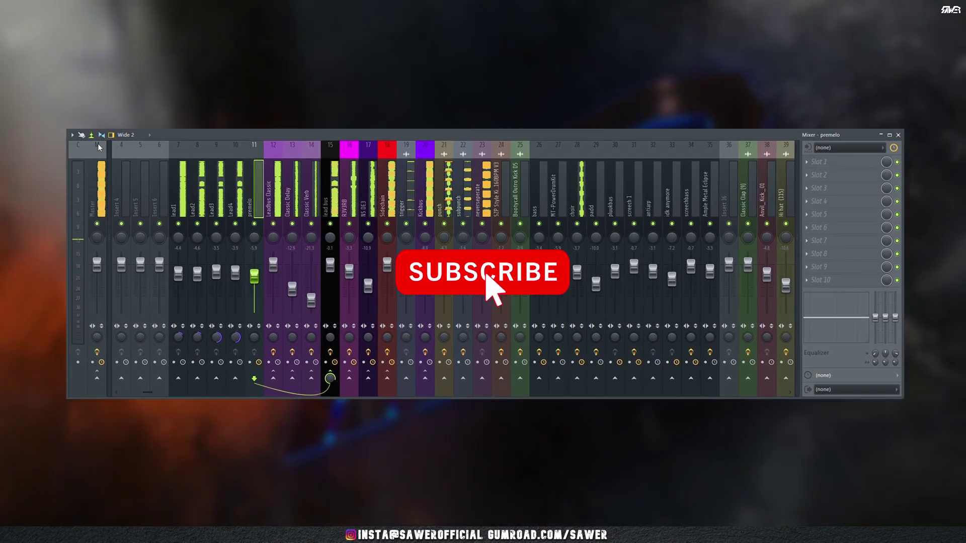
click(275, 297)
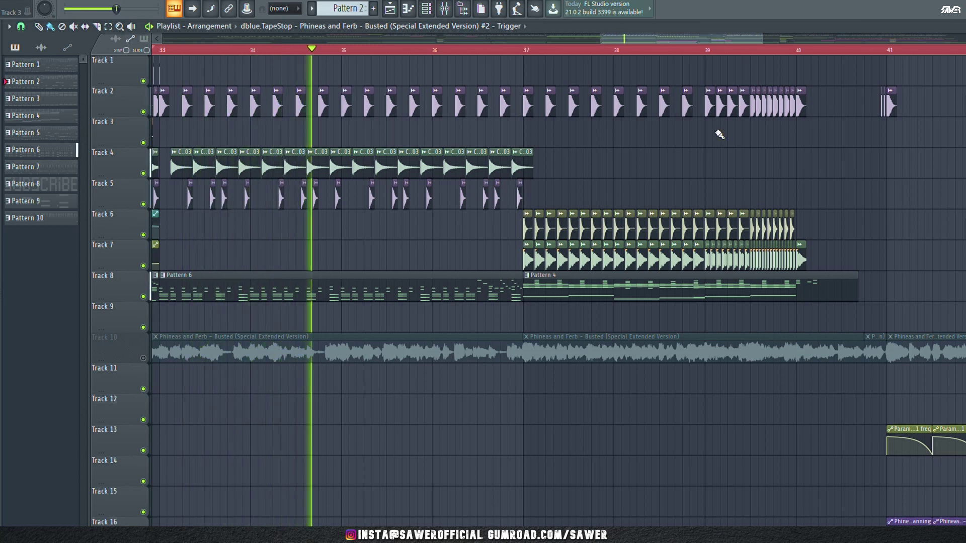
Open Pattern 6 in the piano roll and examine the notes of its piano, Serum #2 and its a me channels
scroll(523, 48, up, 3)
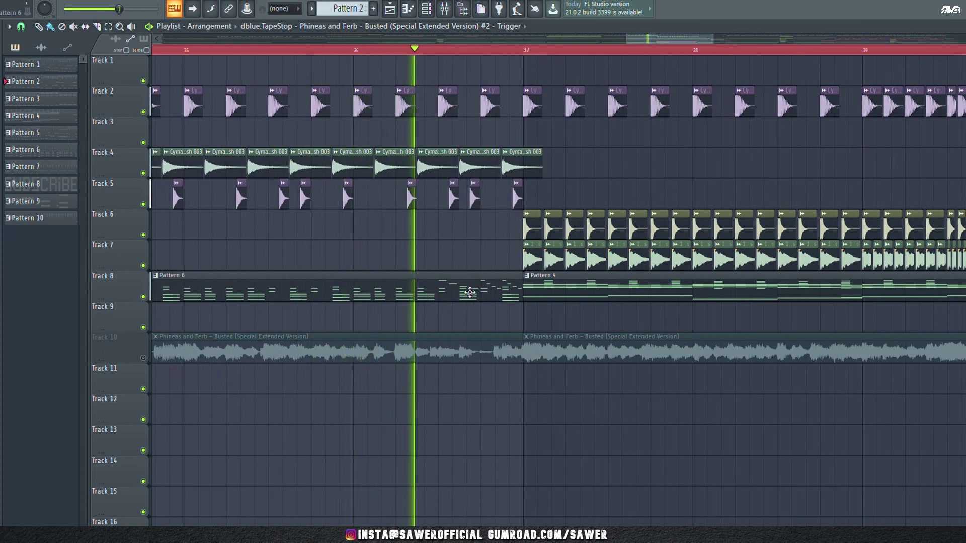
key(F7)
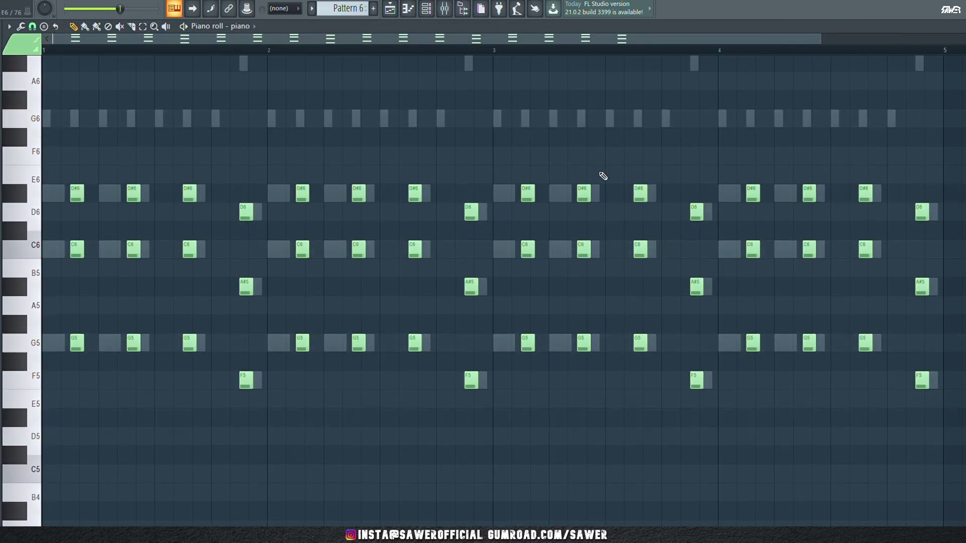
scroll(932, 93, up, 2)
right_click(919, 64)
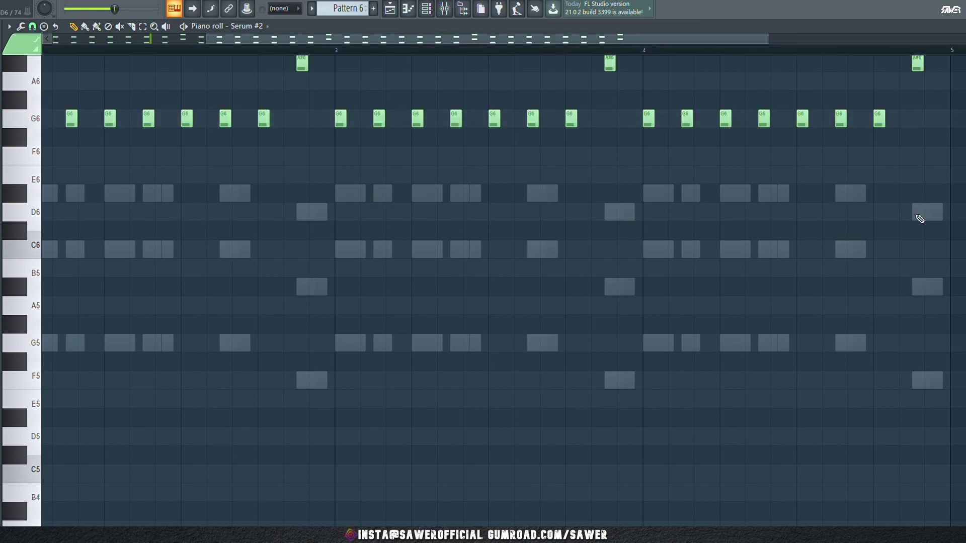
scroll(919, 218, up, 3)
double_click(847, 141)
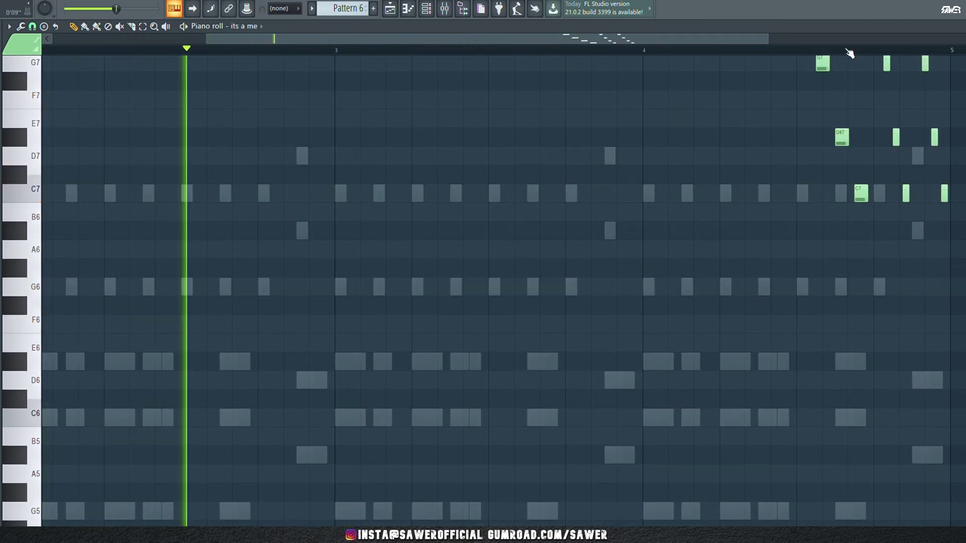
scroll(849, 53, down, 2)
scroll(850, 196, up, 2)
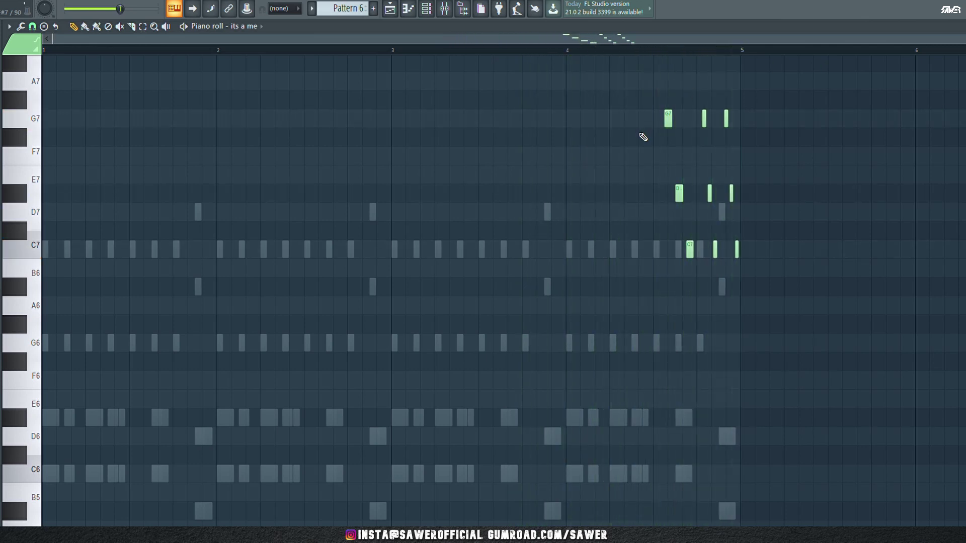
Return to the playlist, examine the section from bar 42 to 46 and view Pattern 5's notes in the piano roll
key(F5)
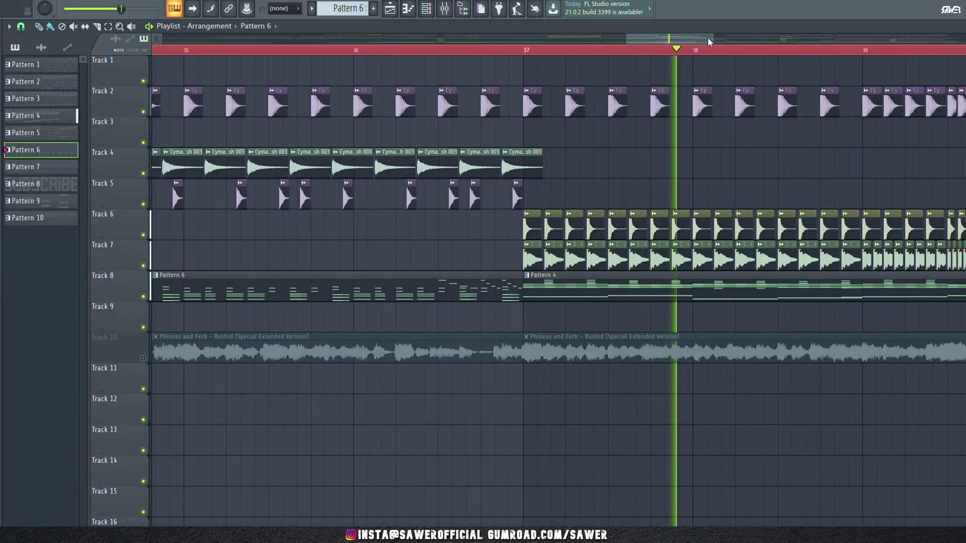
drag(685, 38, 770, 43)
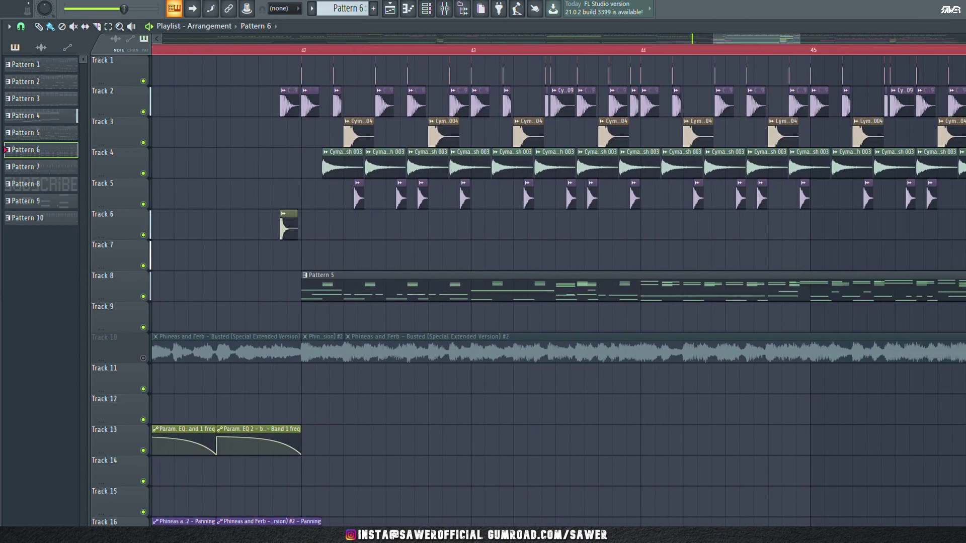
scroll(553, 291, down, 3)
scroll(554, 292, up, 1)
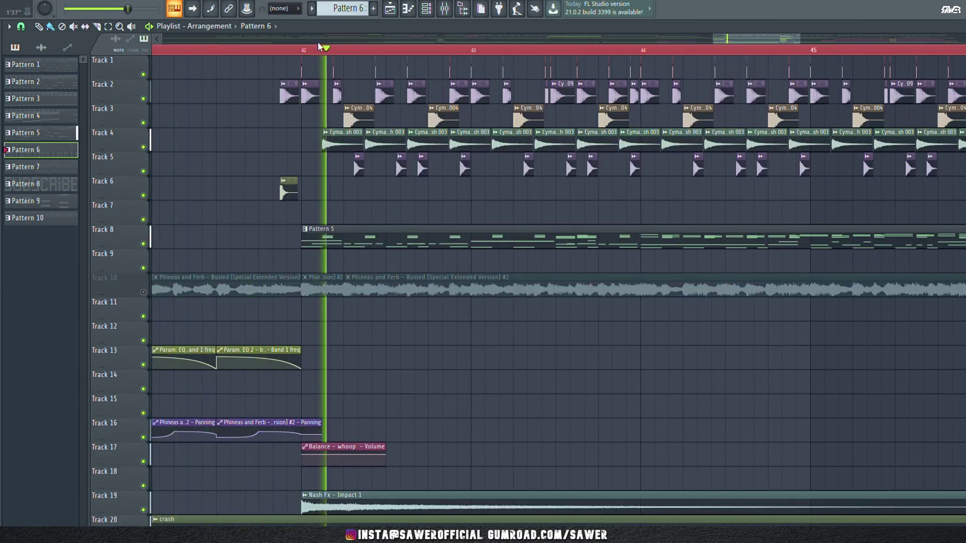
scroll(320, 42, down, 2)
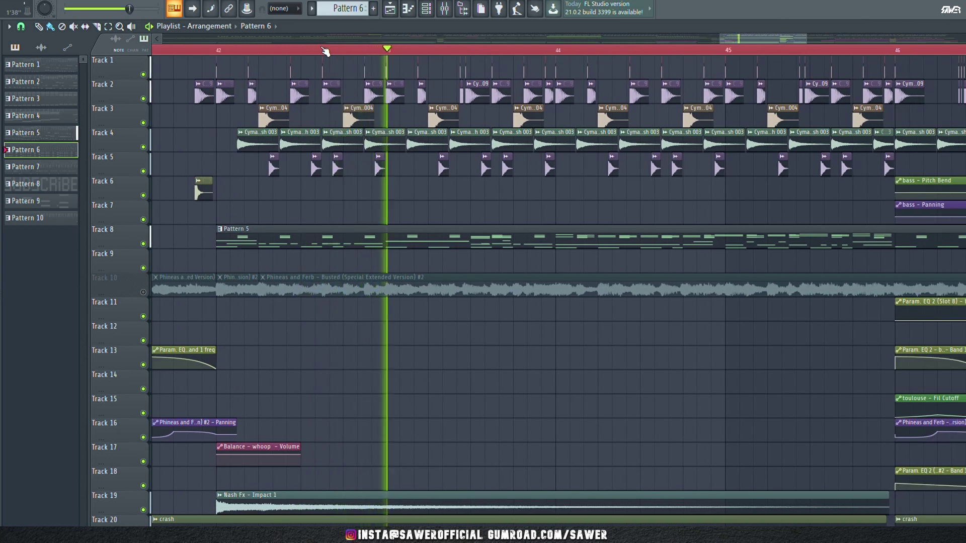
scroll(319, 45, down, 2)
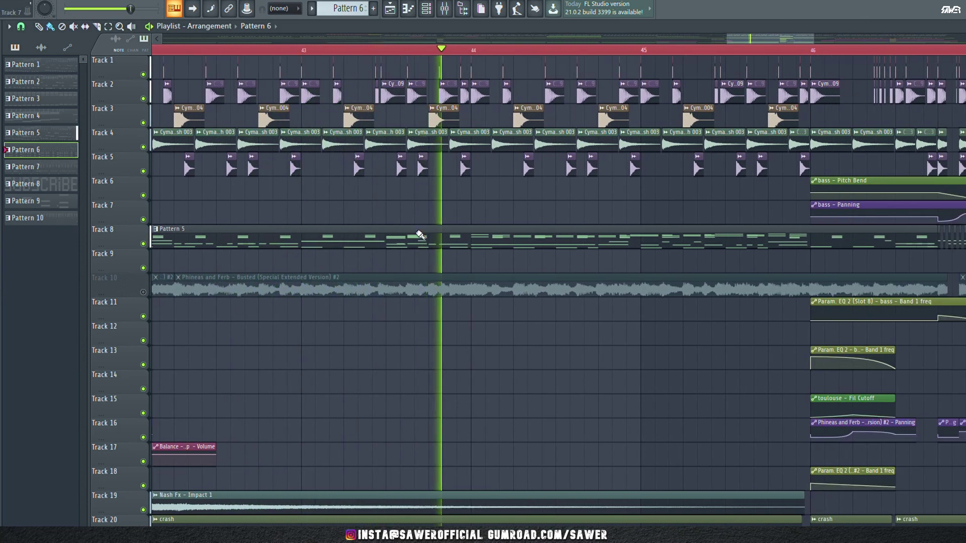
click(408, 9)
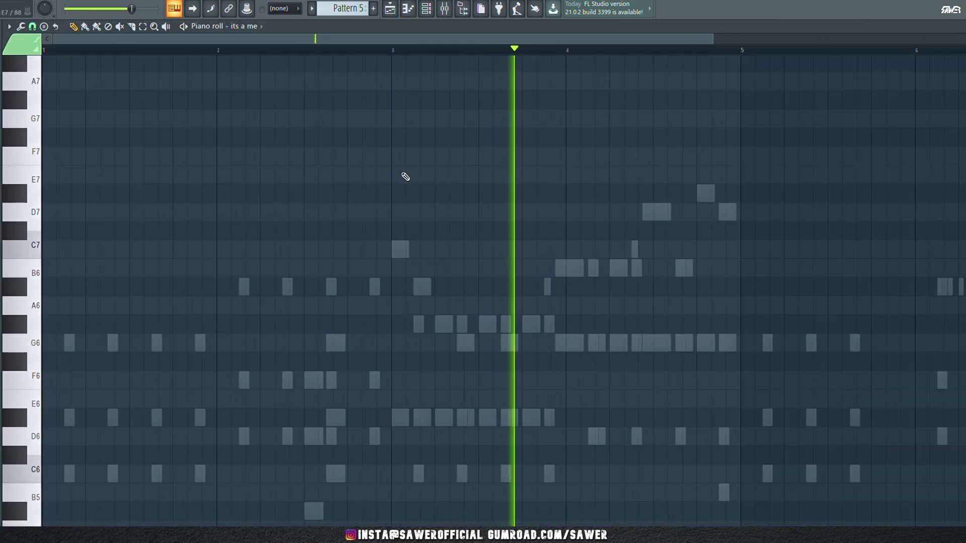
double_click(660, 210)
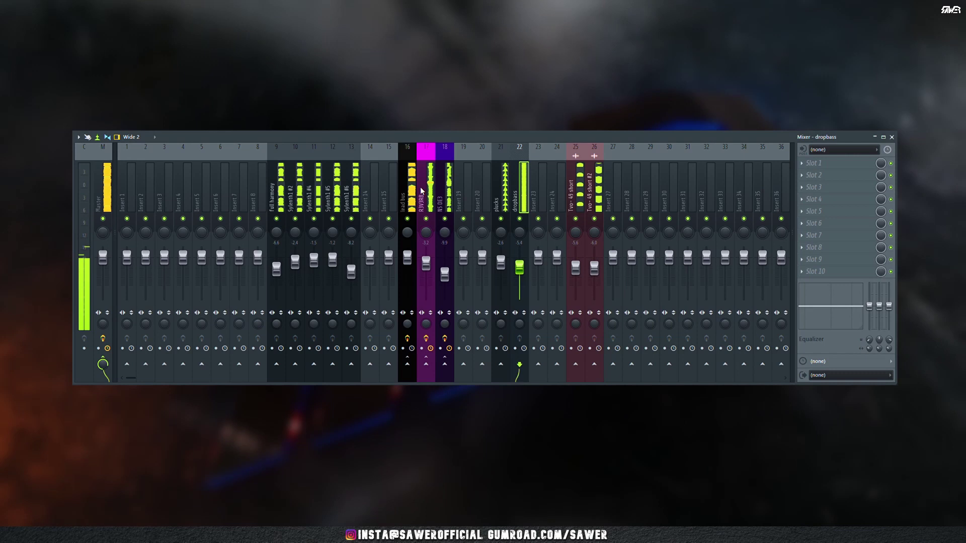
Make band 1 of the lead bus's Fruity parametric EQ 2 a steep high-pass with its cutoff just above band 2
click(407, 191)
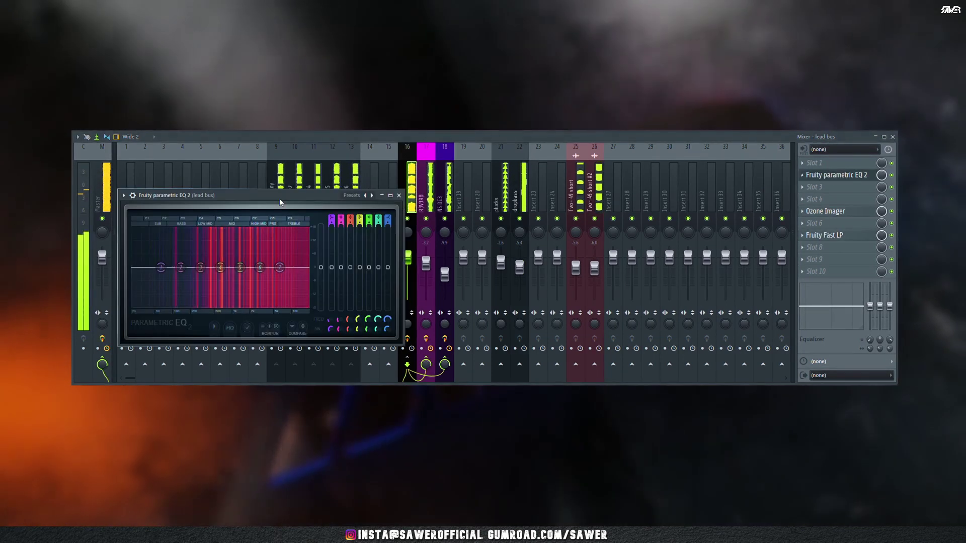
click(335, 221)
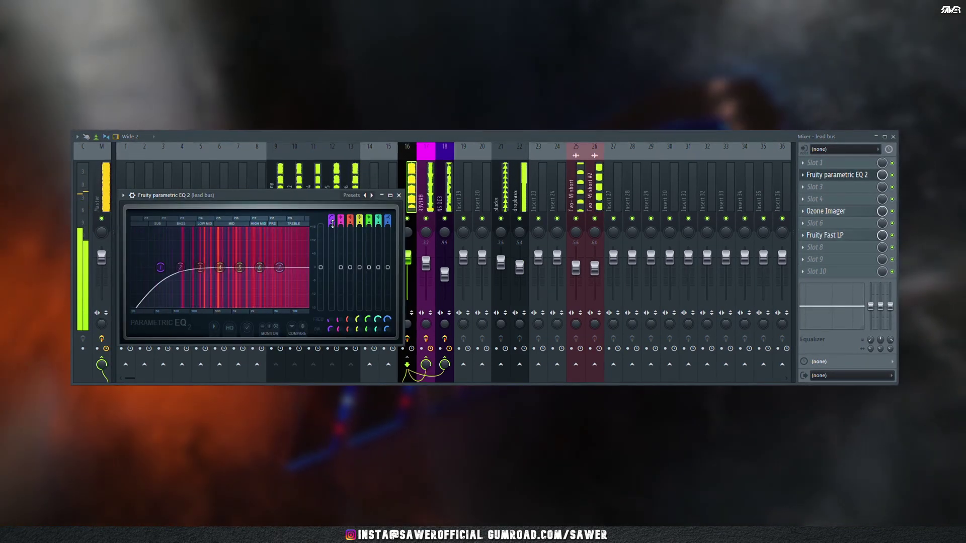
mouse_move(330, 329)
mouse_down()
mouse_move(330, 337)
mouse_move(330, 300)
mouse_move(330, 312)
mouse_up()
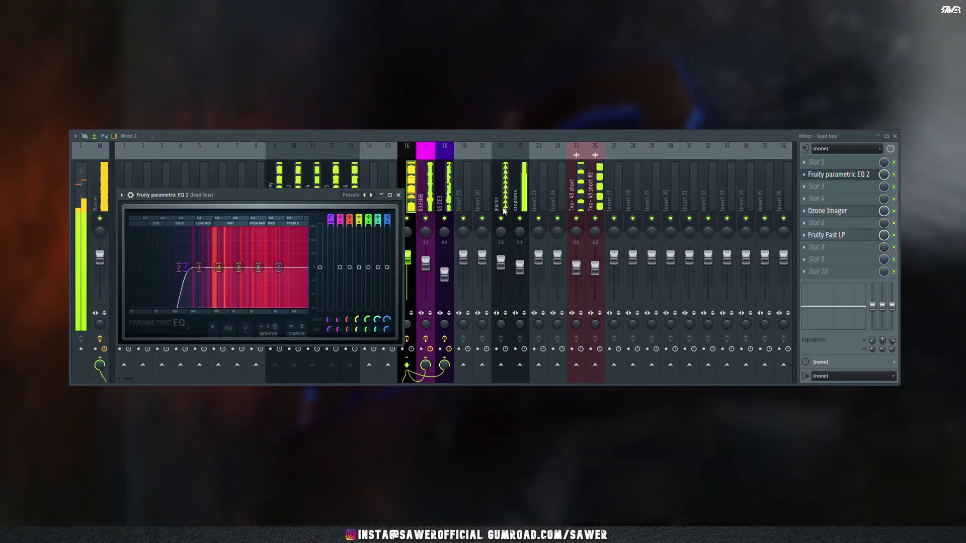
Make band 1 of the plucks track's Fruity parametric EQ 2 a steep high-pass with its cutoff just below band 3
click(501, 201)
drag(816, 213, 817, 199)
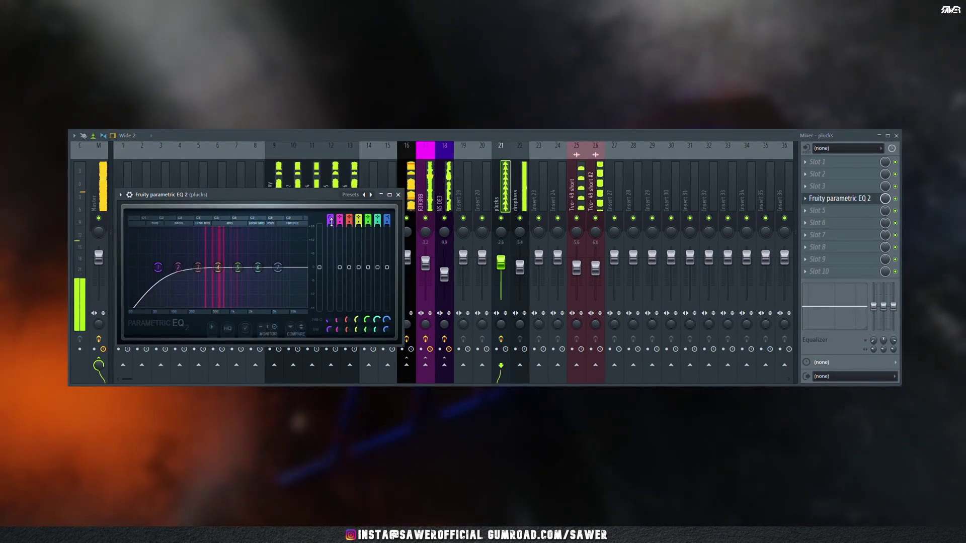
drag(327, 330, 328, 297)
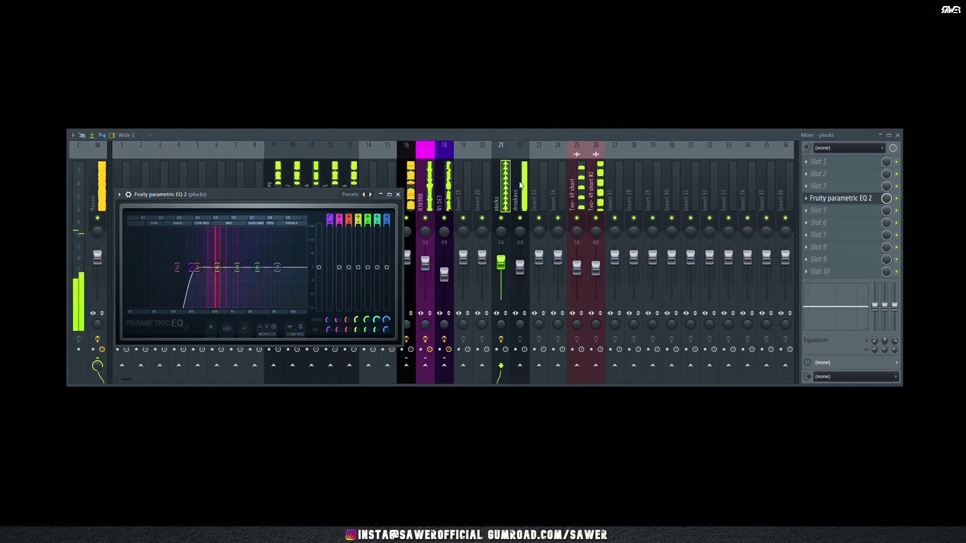
Make band 1 of the dropbass track's Fruity parametric EQ 2 a high-pass and raise its cutoff to just below band 3
click(519, 212)
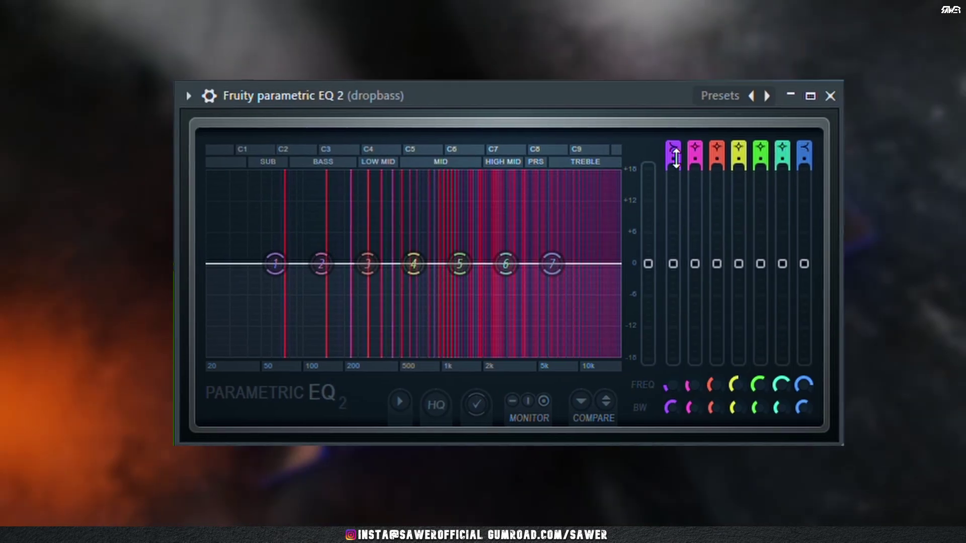
drag(679, 157, 692, 156)
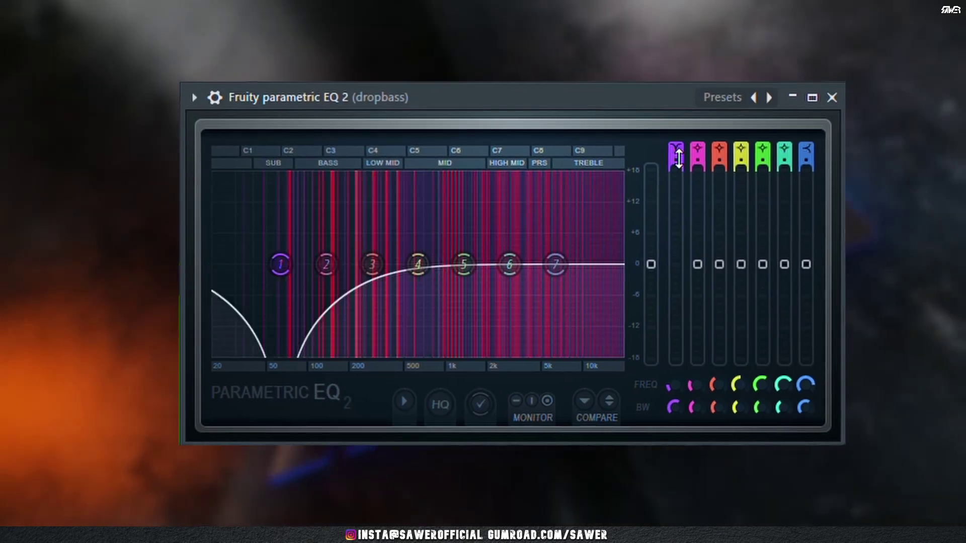
drag(673, 397, 685, 378)
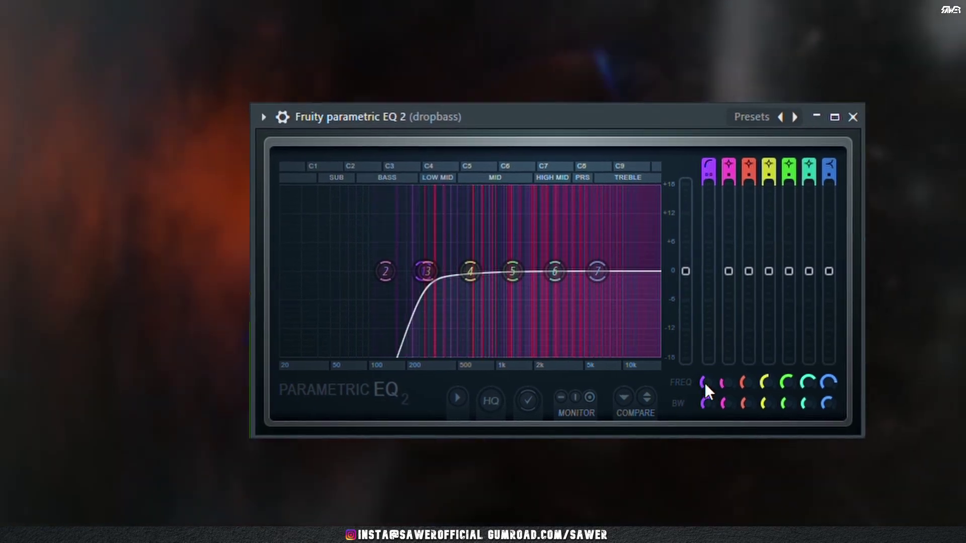
Nudge the high-pass cutoff of band 1 in the dropbass EQ slightly higher
scroll(707, 382, up, 5)
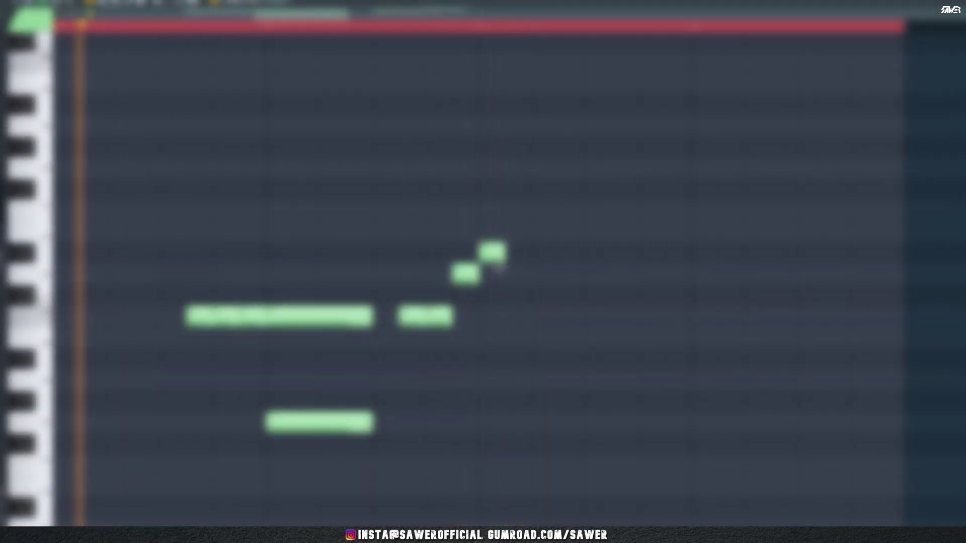
right_click(496, 254)
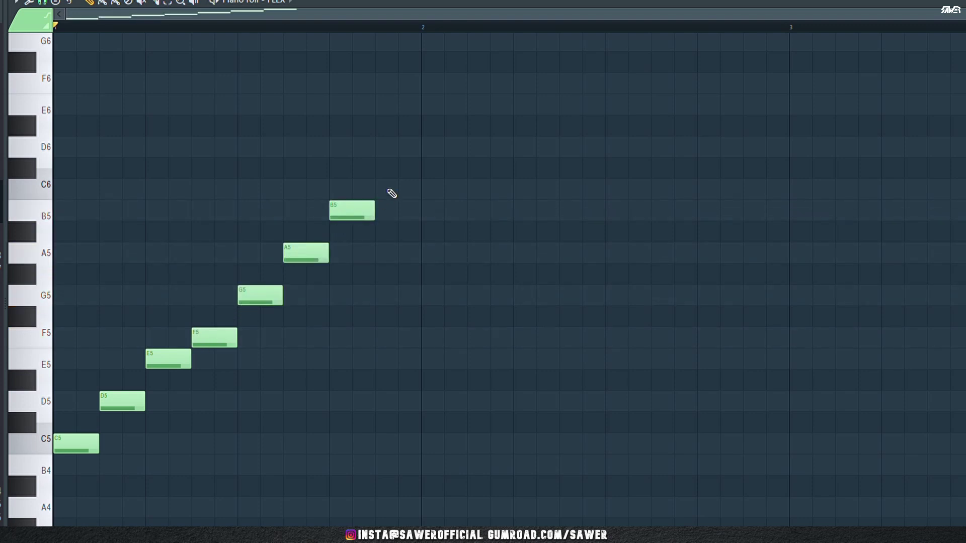
Write one-octave C major, C minor and C blues scales from C5 across bars 1 to 3 and play them back
key(space)
scroll(386, 274, down, 2)
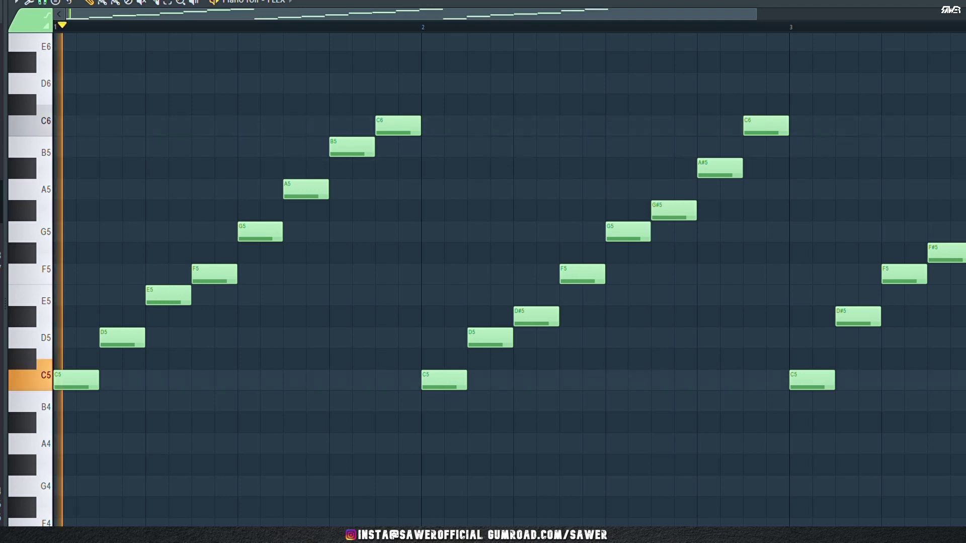
scroll(955, 54, down, 3)
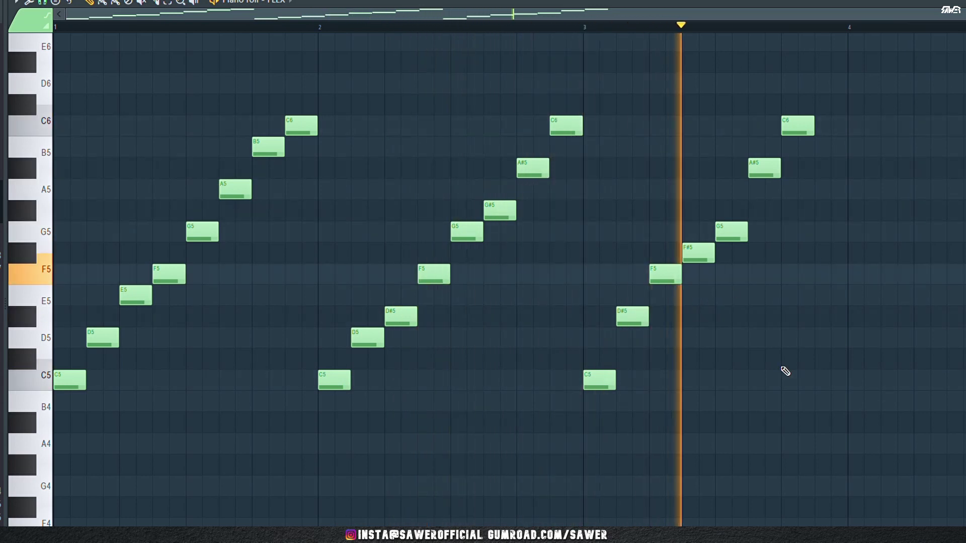
key(space)
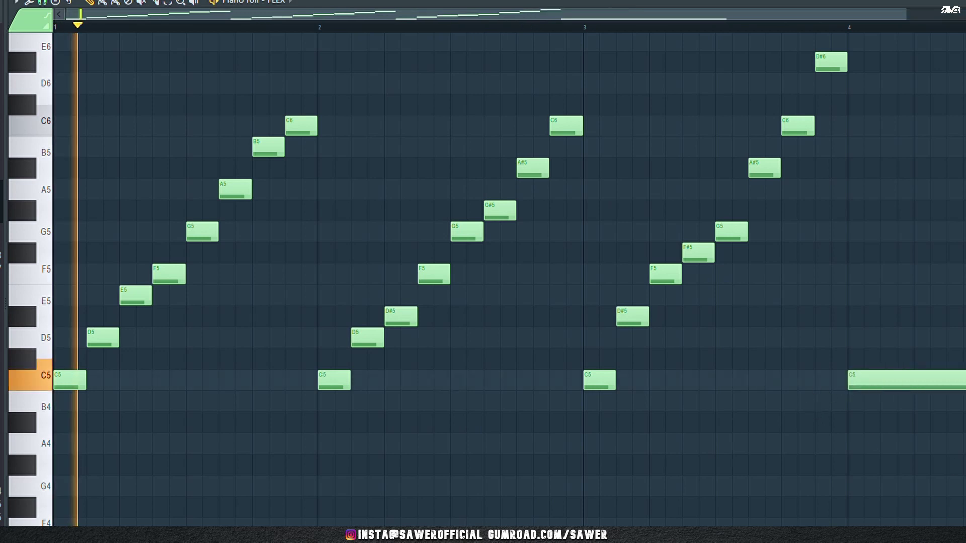
Remove the long E4 note in bar 4 and build a sustained chord there from G4, C5 and D#5
scroll(855, 453, down, 2)
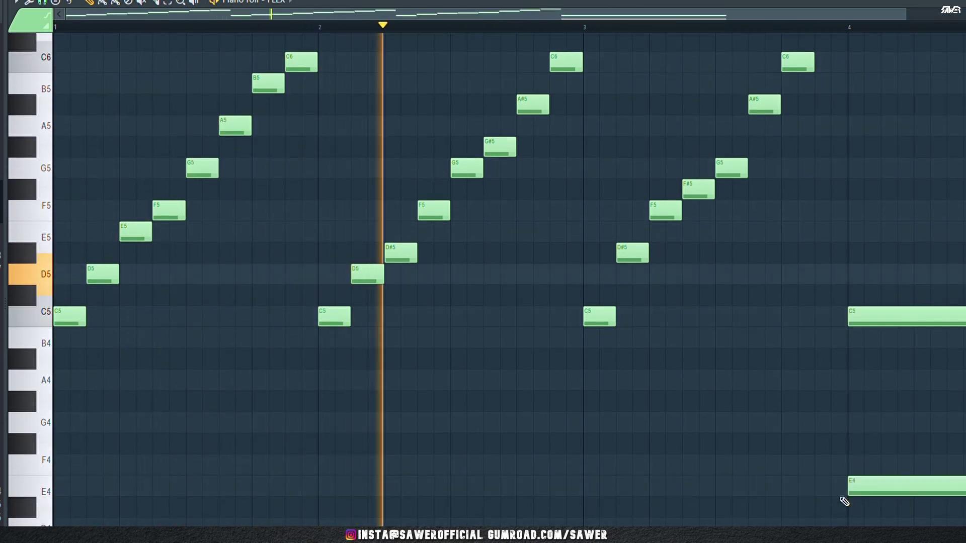
right_click(894, 488)
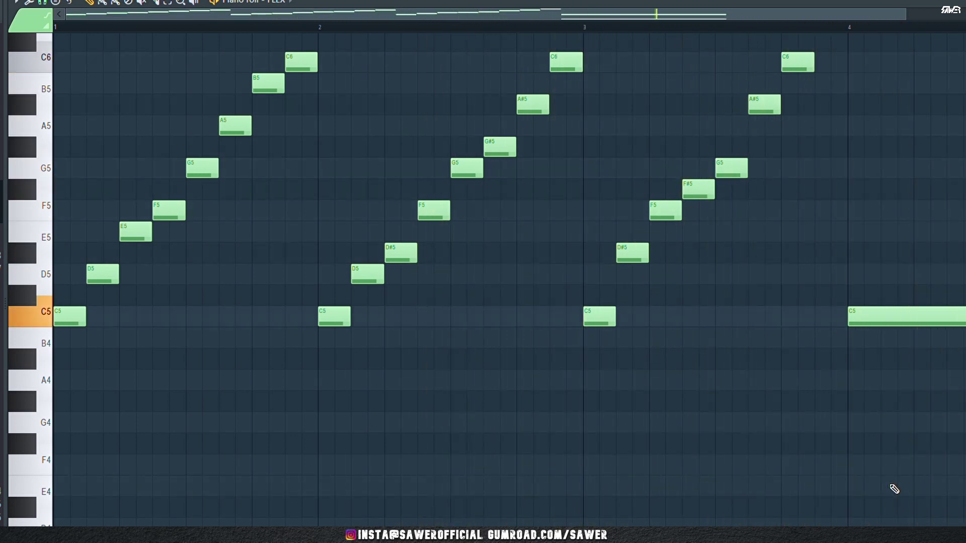
click(782, 26)
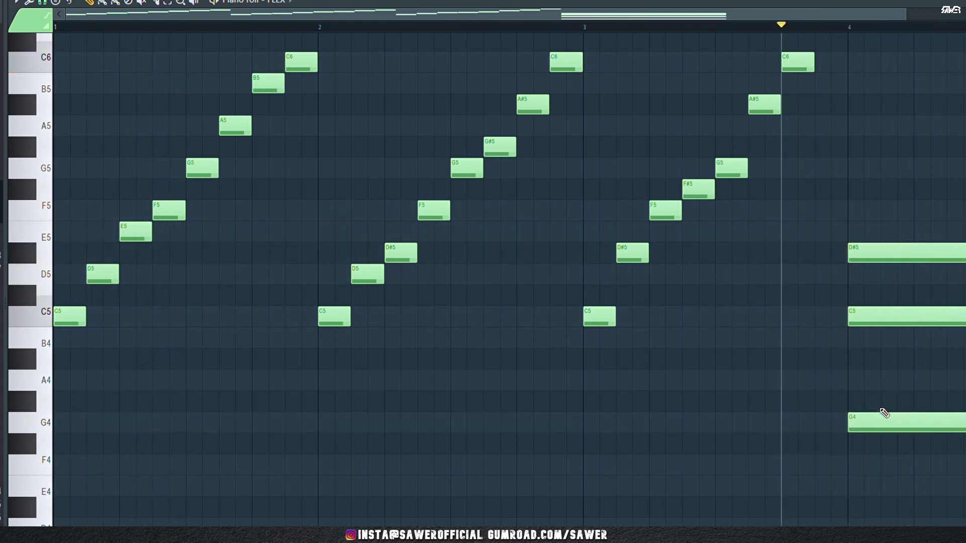
scroll(817, 26, down, 2)
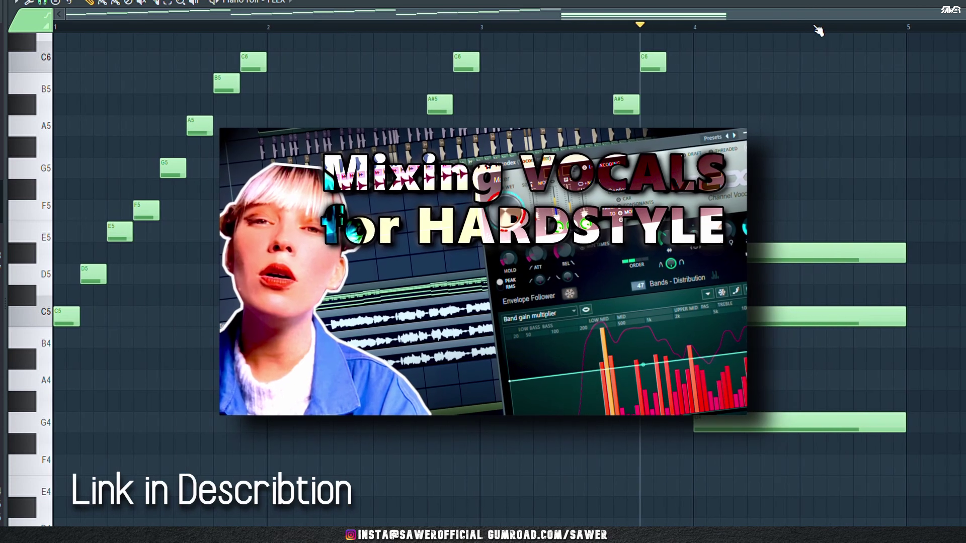
Clear all notes from the piano roll and place three short consecutive C5 notes in the second half of bar 1
key(ctrl+a)
key(Delete)
click(65, 316)
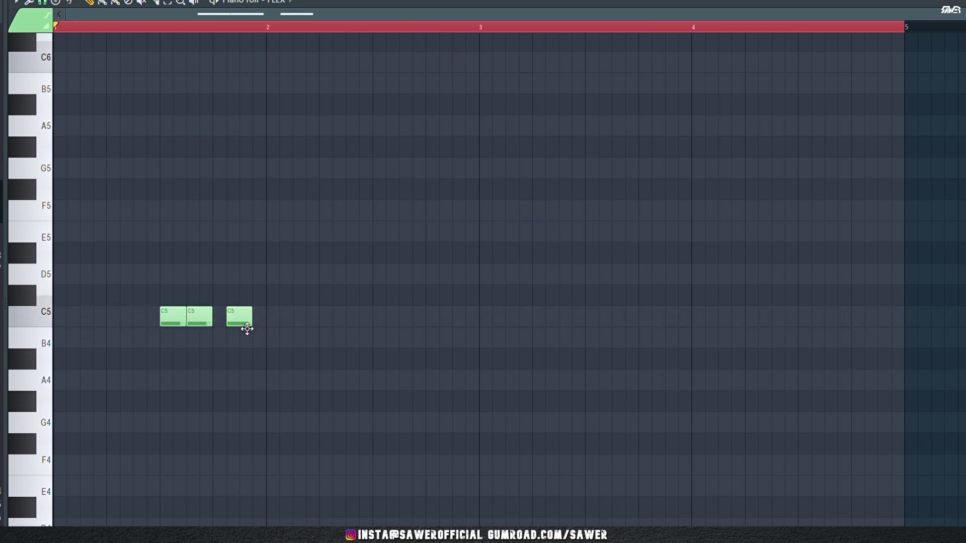
drag(158, 291, 181, 329)
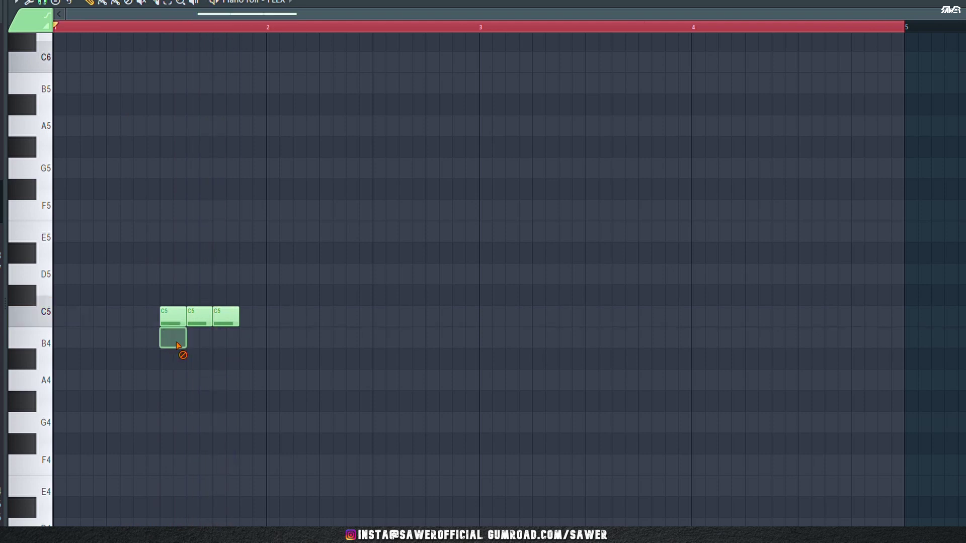
key(ctrl+a)
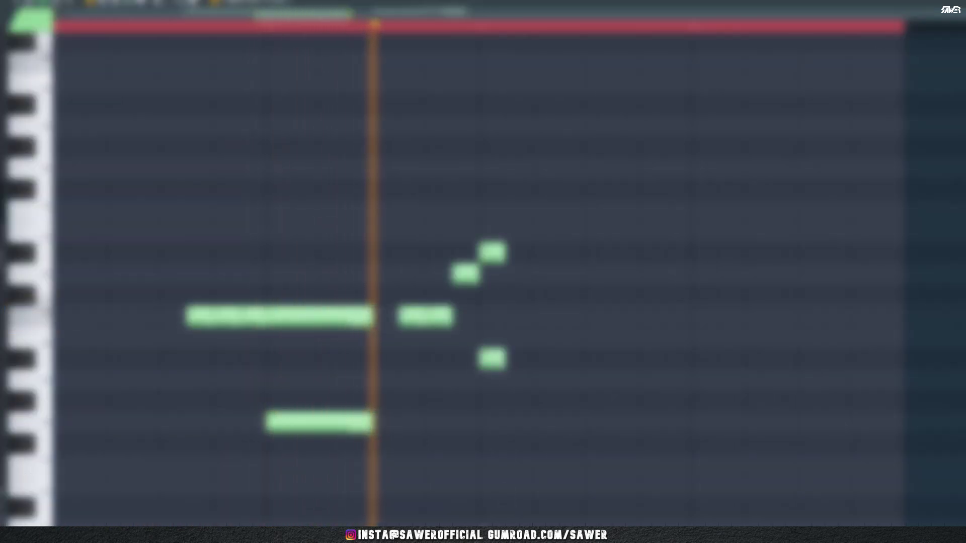
Delete the short A#4 note below the D#5 at the start of bar 3
right_click(492, 363)
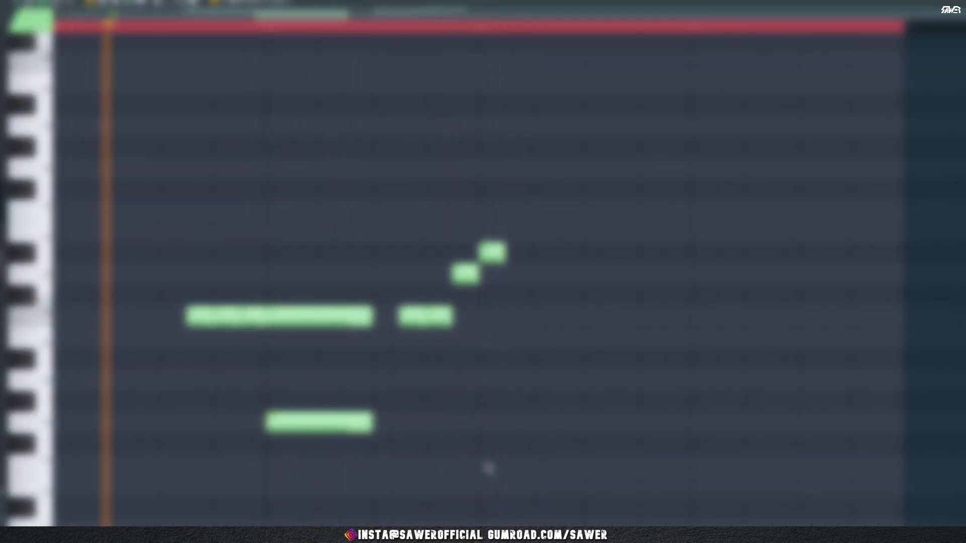
right_click(492, 251)
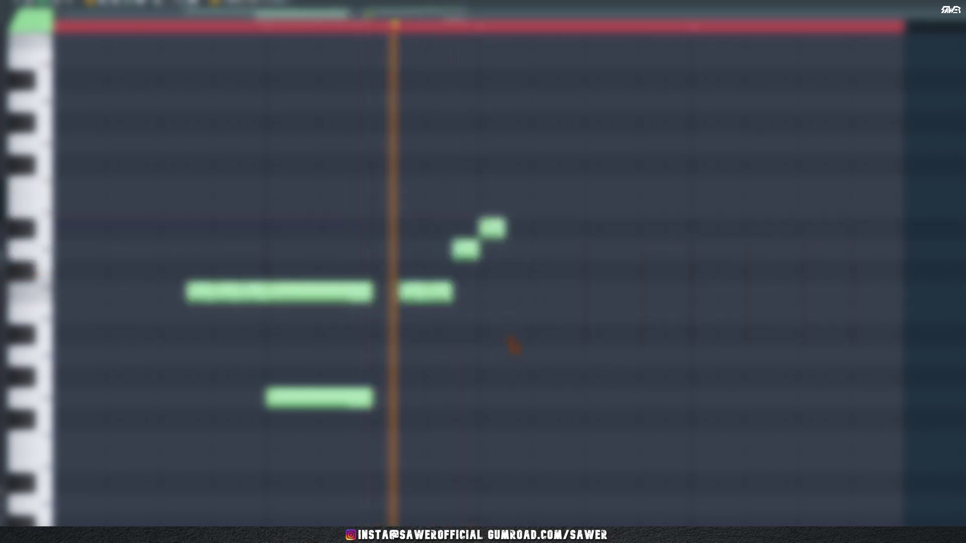
Lengthen the D#5 note at bar 3 to about half a bar and position an equally long A#4 harmony note slightly after its start
drag(503, 227, 584, 229)
key(space)
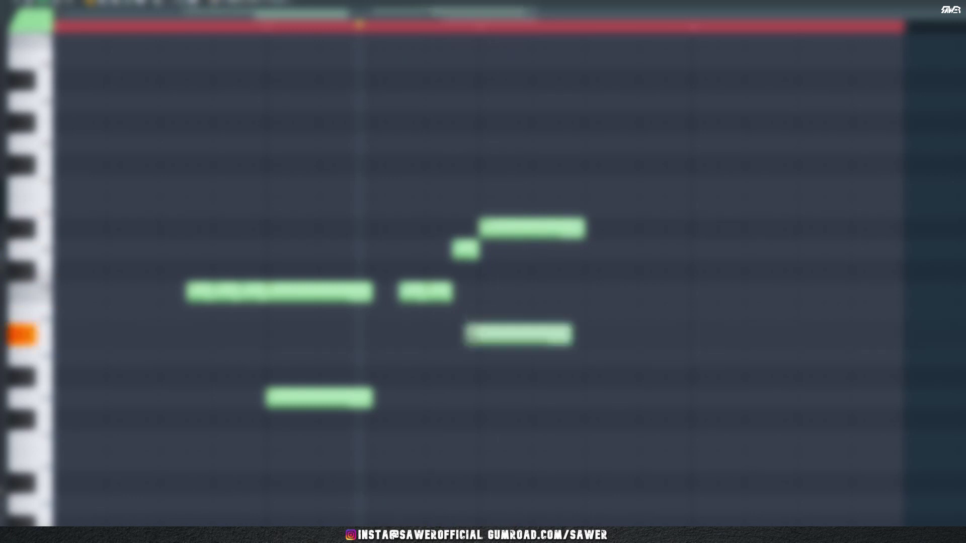
key(space)
drag(525, 333, 553, 334)
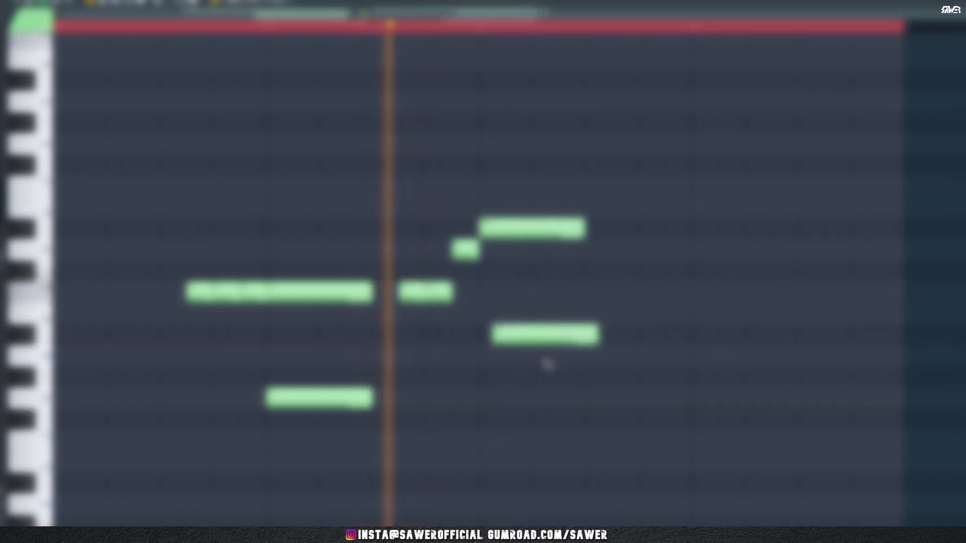